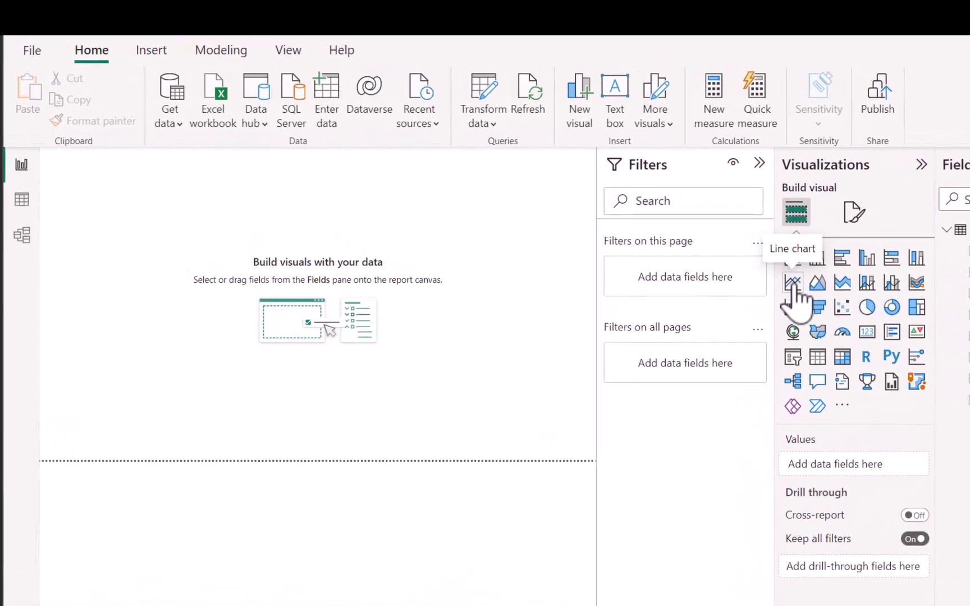
Insert a line chart, enlarge it to fill the report page, and put Fiscal Year End on its x-axis.
{"action": "left_click", "coordinate": [793, 284]}
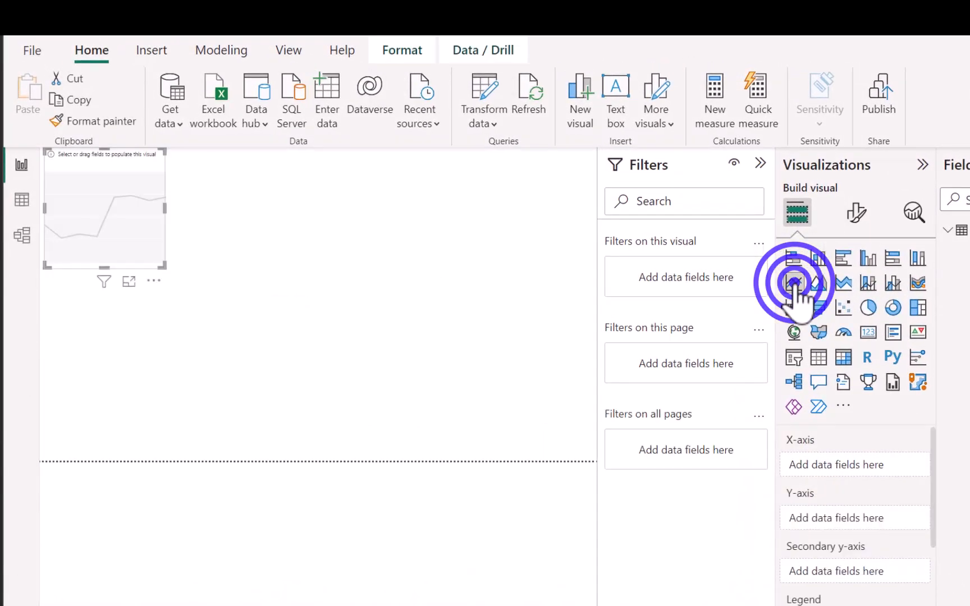
{"action": "left_click_drag", "start_coordinate": [163, 264], "coordinate": [594, 465]}
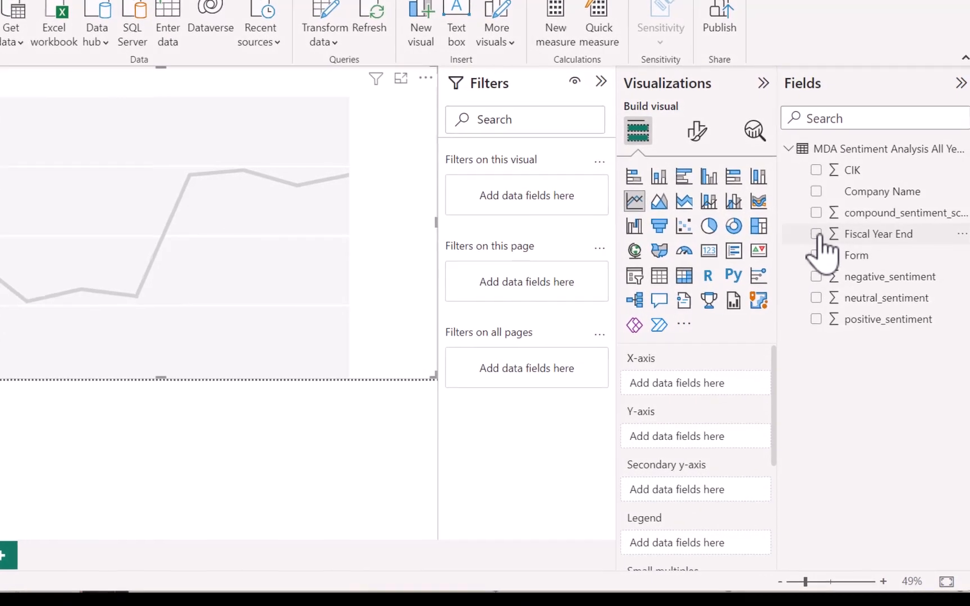
{"action": "left_click", "coordinate": [818, 236]}
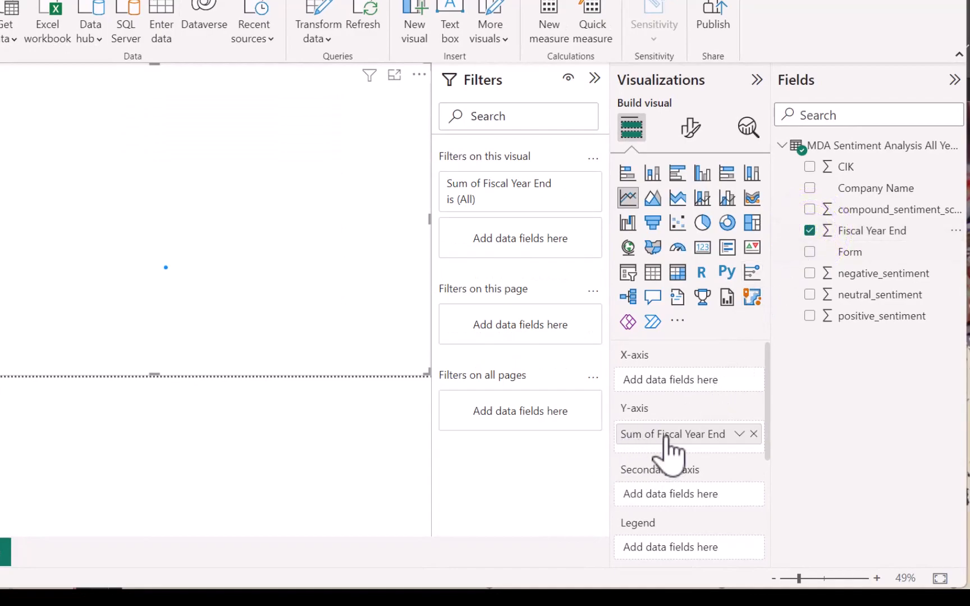
{"action": "left_click_drag", "start_coordinate": [666, 437], "coordinate": [666, 382]}
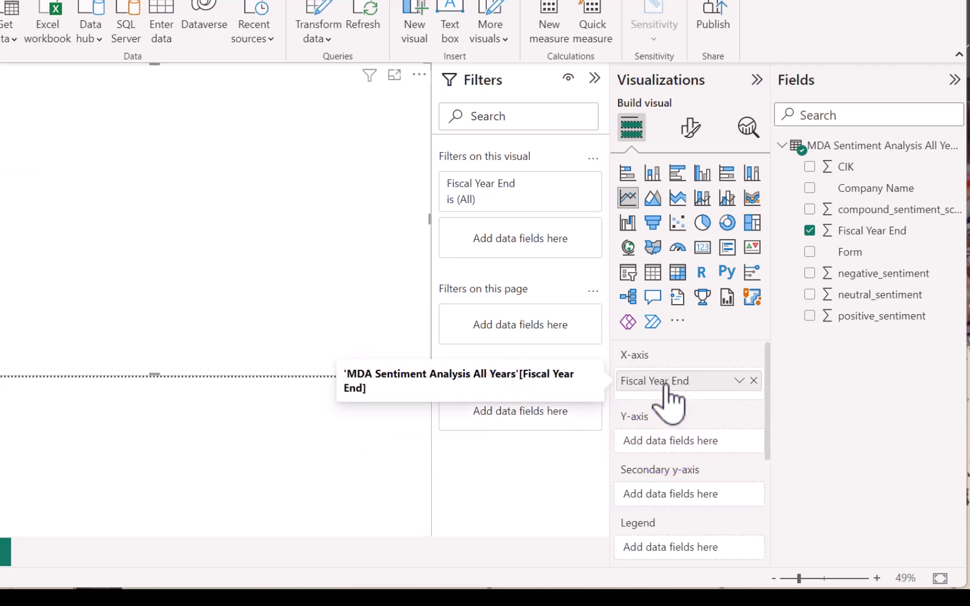
Plot negative_sentiment on the line chart's y-axis, keeping the Sum aggregation.
{"action": "left_click", "coordinate": [811, 275]}
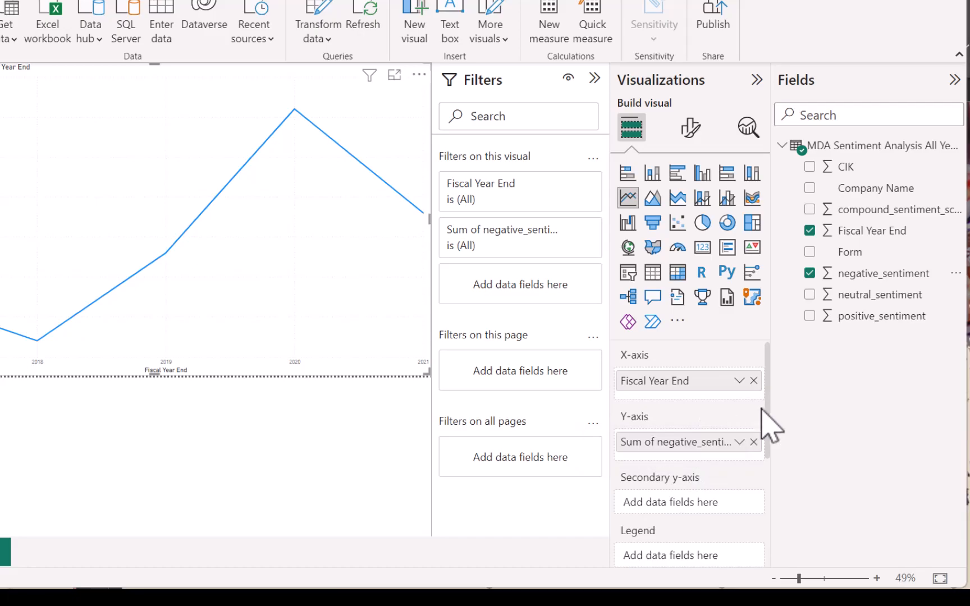
{"action": "left_click", "coordinate": [739, 443]}
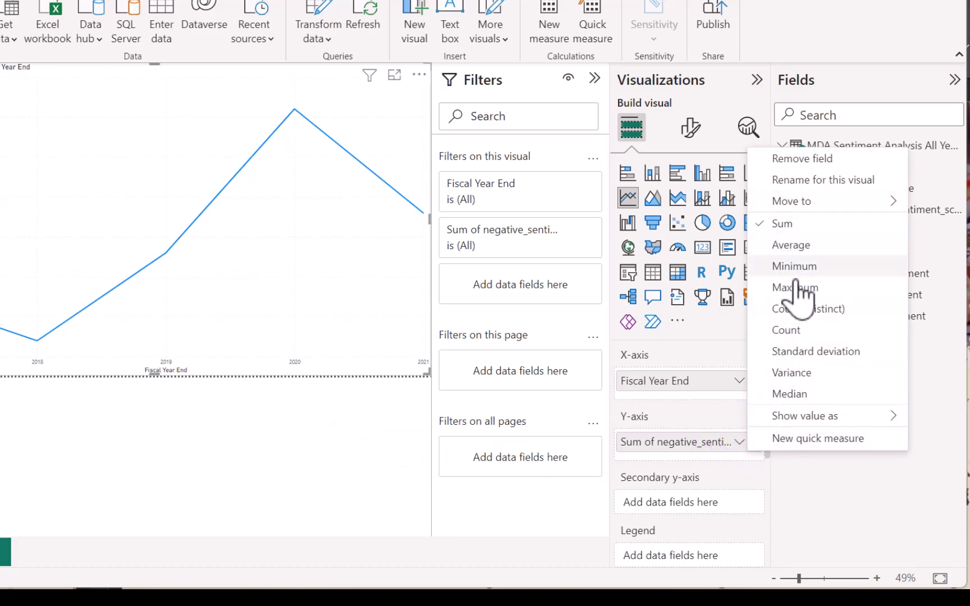
{"action": "left_click", "coordinate": [708, 443]}
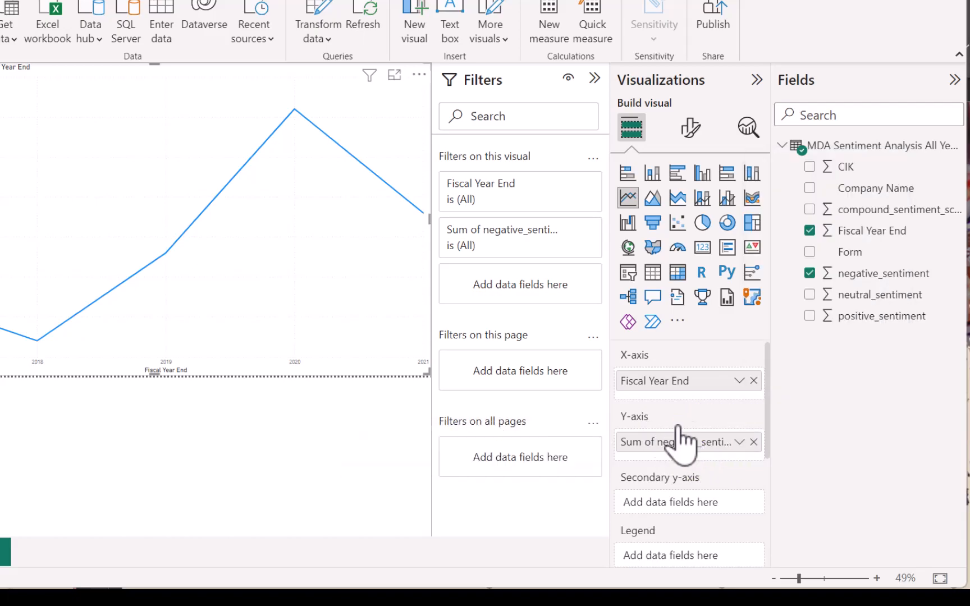
Split the chart into one line per company by using Company Name as the legend, and review the company filter's choices.
{"action": "left_click_drag", "start_coordinate": [860, 187], "coordinate": [689, 555]}
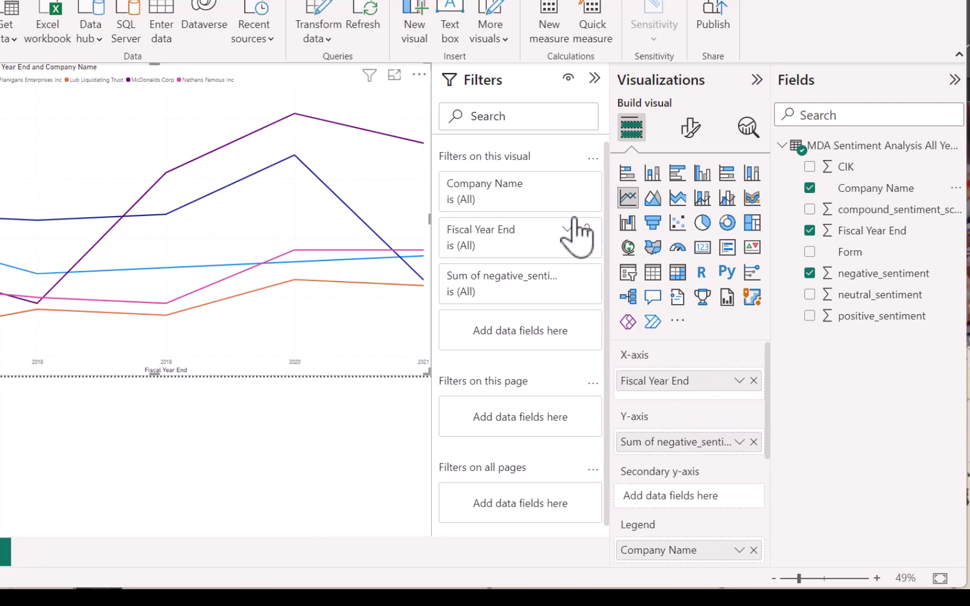
{"action": "left_click", "coordinate": [567, 184]}
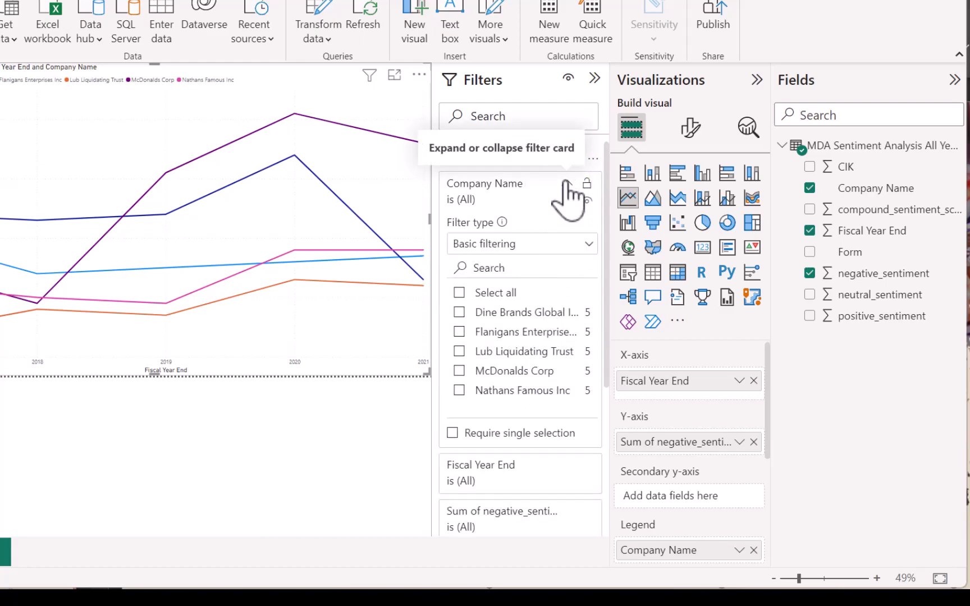
{"action": "left_click", "coordinate": [566, 185]}
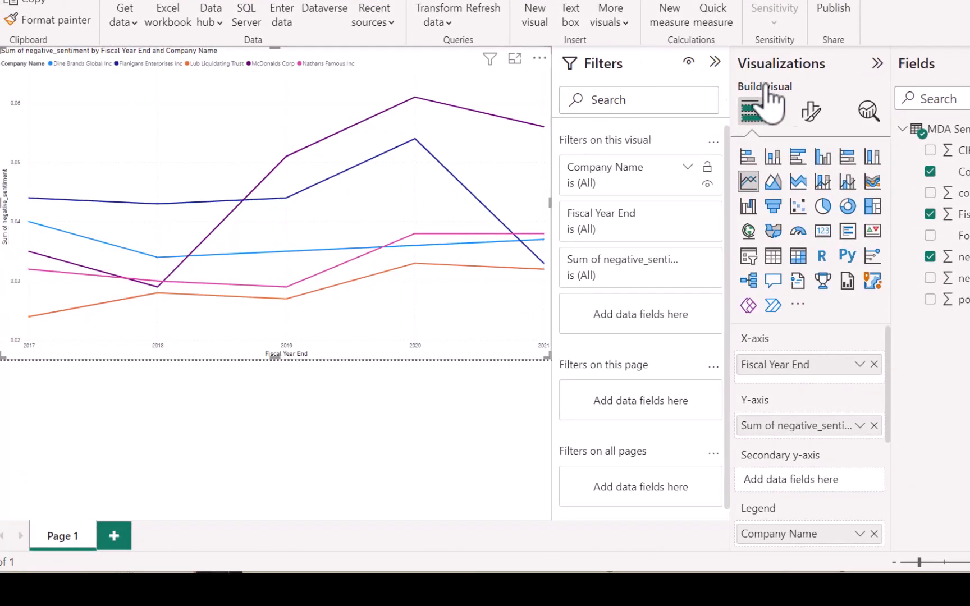
Change the line chart's title to "Negative Sentiment by Fiscal Year End and Firm".
{"action": "left_click", "coordinate": [812, 115]}
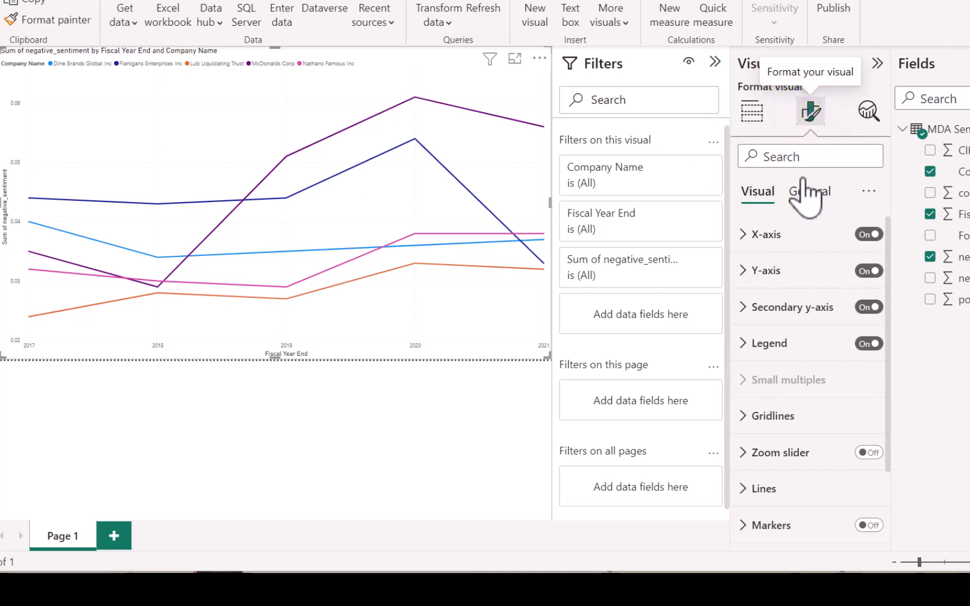
{"action": "left_click", "coordinate": [806, 191]}
{"action": "left_click", "coordinate": [761, 269]}
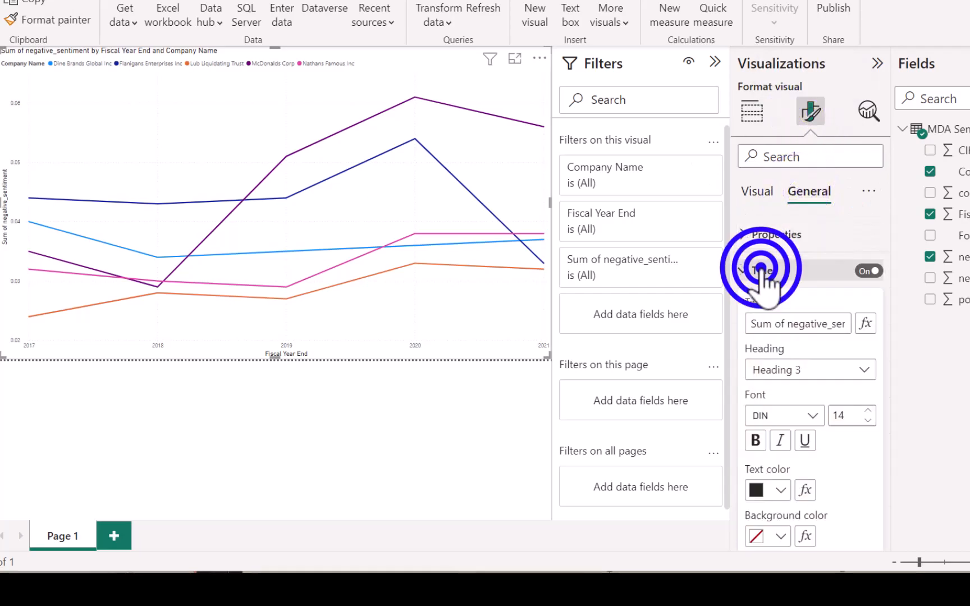
{"action": "left_click", "coordinate": [796, 328]}
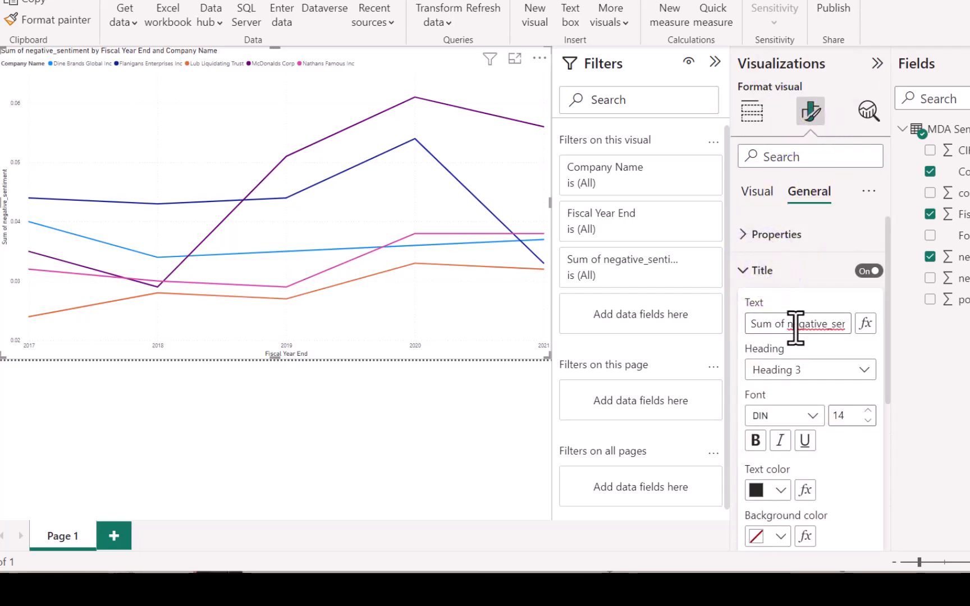
{"action": "left_click_drag", "start_coordinate": [795, 326], "coordinate": [874, 353]}
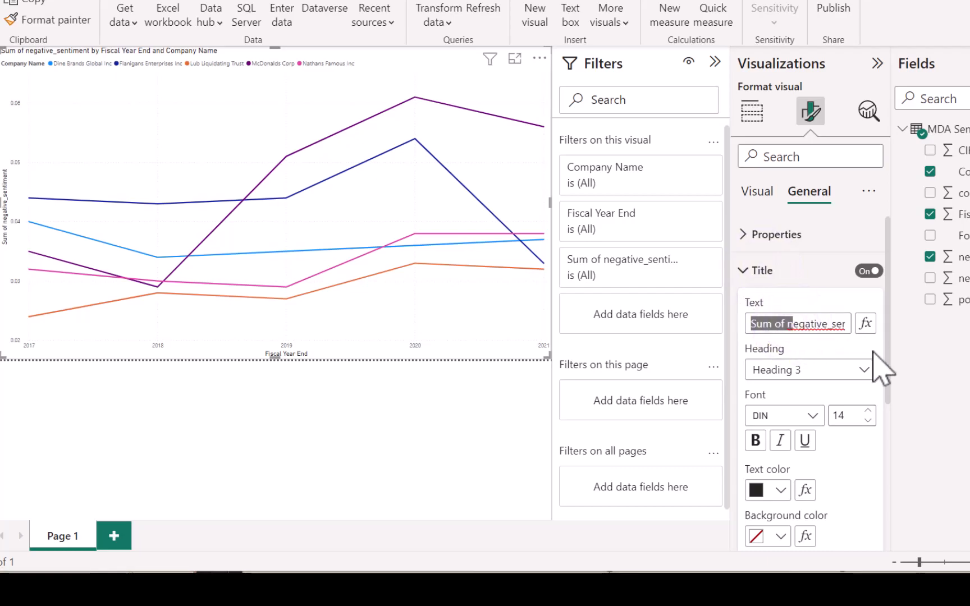
{"action": "type", "text": "N"}
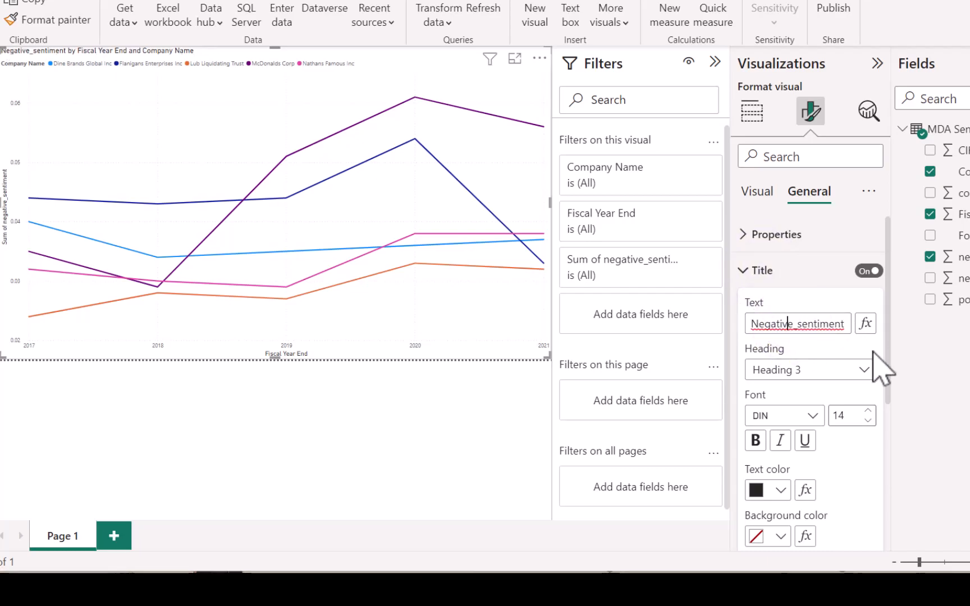
{"action": "key", "text": "Delete"}
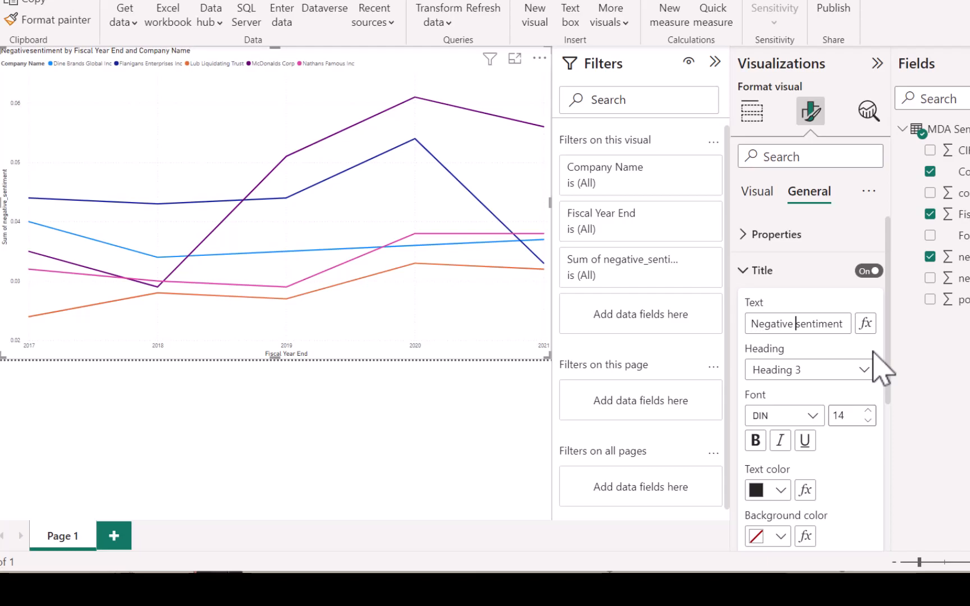
{"action": "type", "text": "S"}
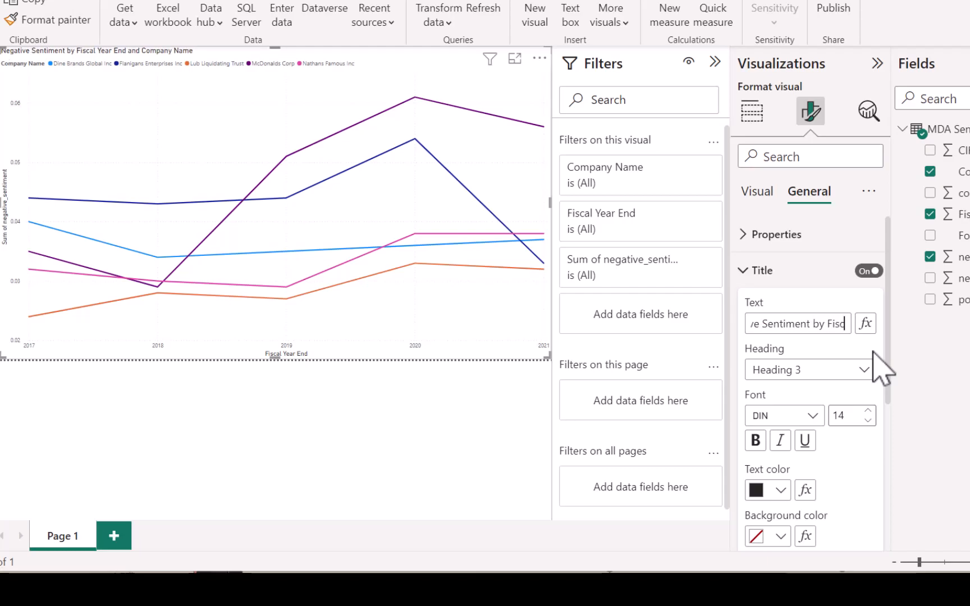
{"action": "key", "text": "End"}
{"action": "key", "text": "Left"}
{"action": "key", "text": "Left"}
{"action": "key", "text": "Left"}
{"action": "key", "text": "Left"}
{"action": "key", "text": "Left"}
{"action": "key", "text": "Left"}
{"action": "key", "text": "Left"}
{"action": "key", "text": "Left"}
{"action": "key", "text": "Left"}
{"action": "key", "text": "Left"}
{"action": "key", "text": "Left"}
{"action": "key", "text": "Left"}
{"action": "key", "text": "Left"}
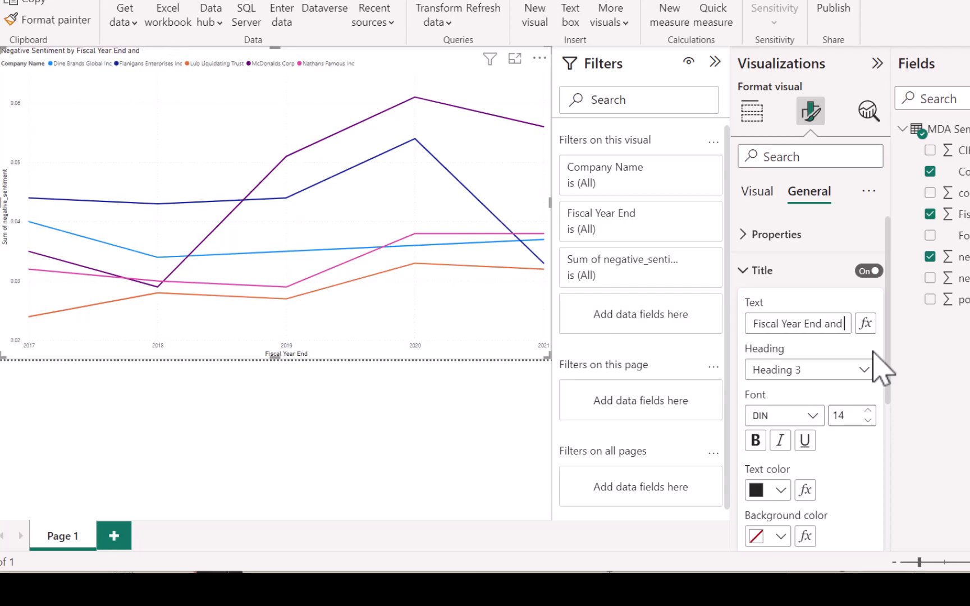
{"action": "type", "text": "Firm"}
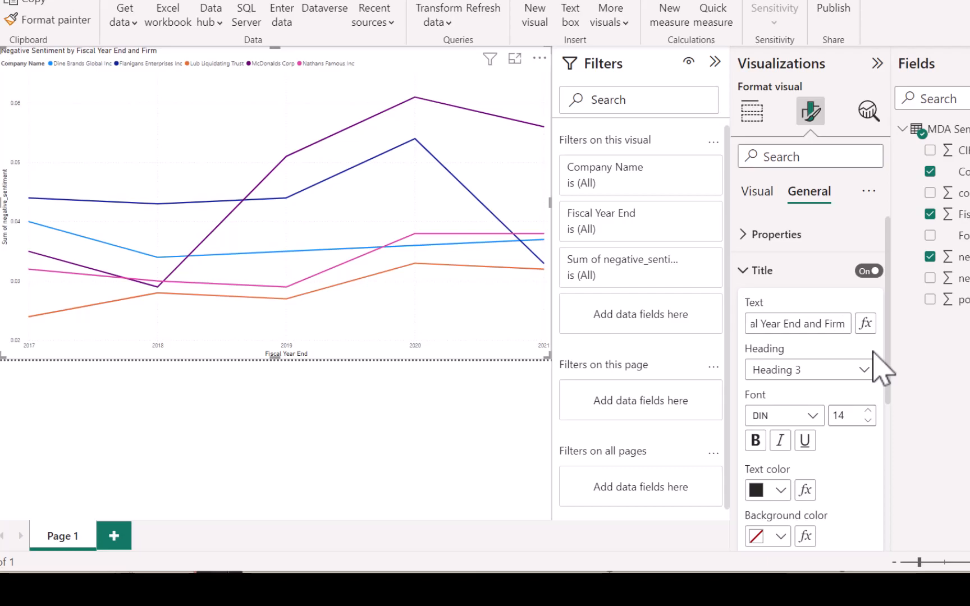
{"action": "left_click", "coordinate": [873, 352]}
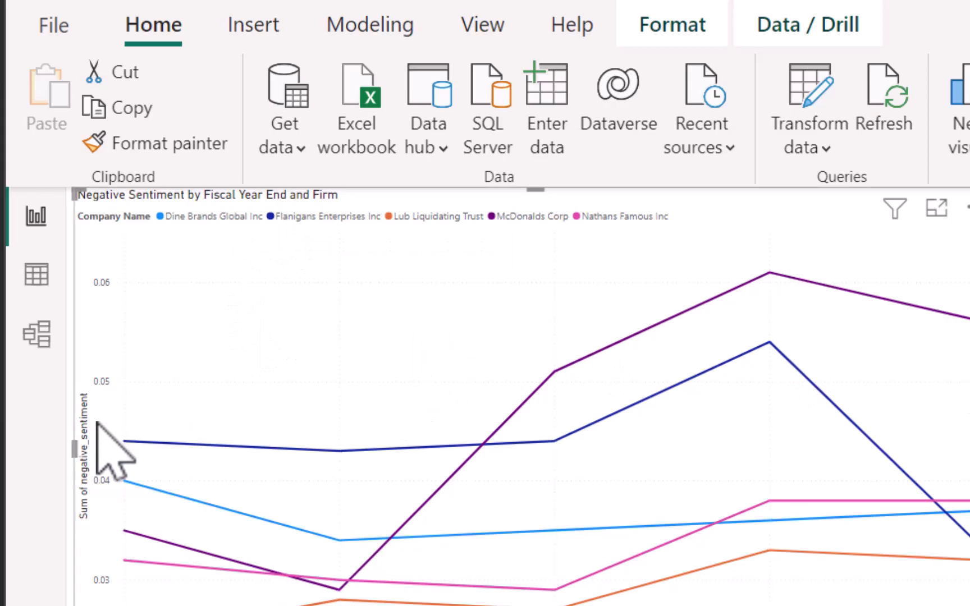
Set the chart's y-axis title to "Negative Sentiment Score".
{"action": "left_click", "coordinate": [747, 190]}
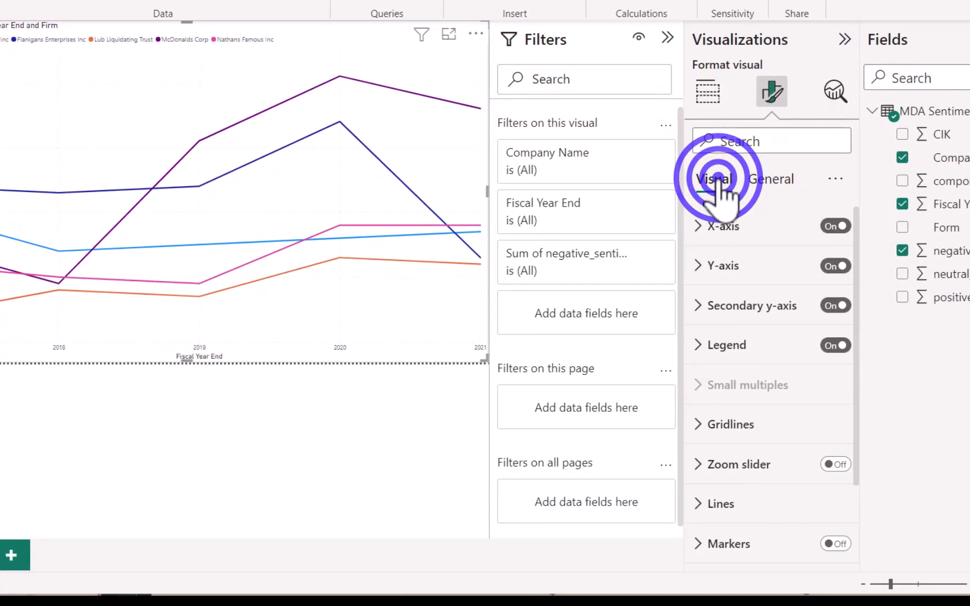
{"action": "left_click", "coordinate": [702, 267]}
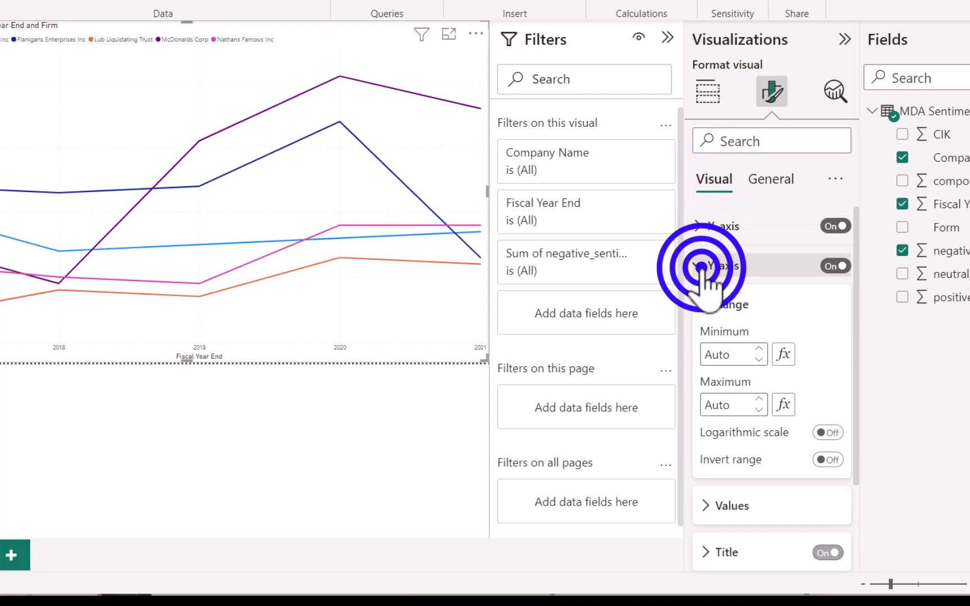
{"action": "scroll", "coordinate": [752, 477], "scroll_direction": "down", "scroll_amount": 1}
{"action": "left_click", "coordinate": [717, 494]}
{"action": "scroll", "coordinate": [781, 525], "scroll_direction": "down", "scroll_amount": 1}
{"action": "left_click", "coordinate": [760, 495]}
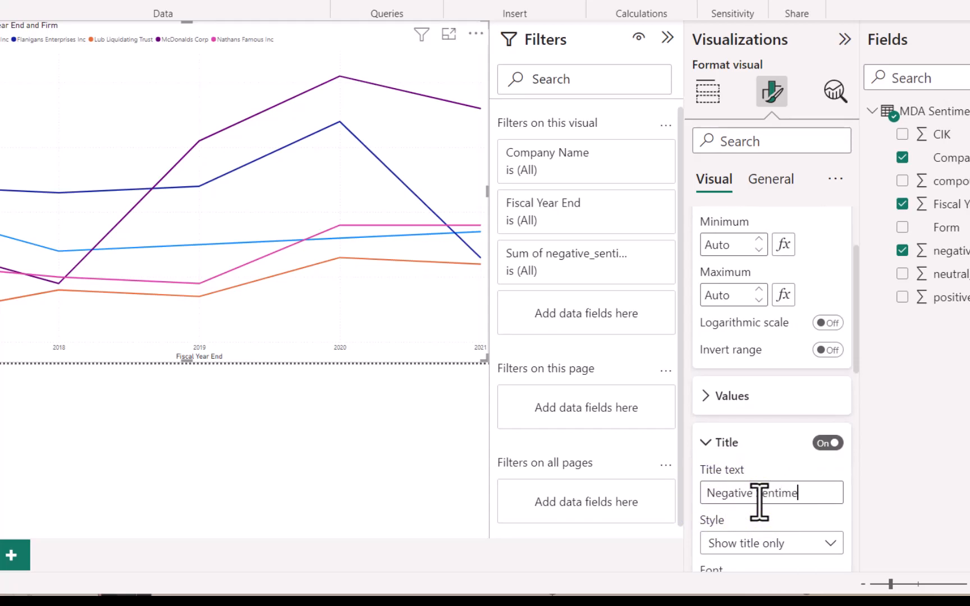
{"action": "type", "text": "ore"}
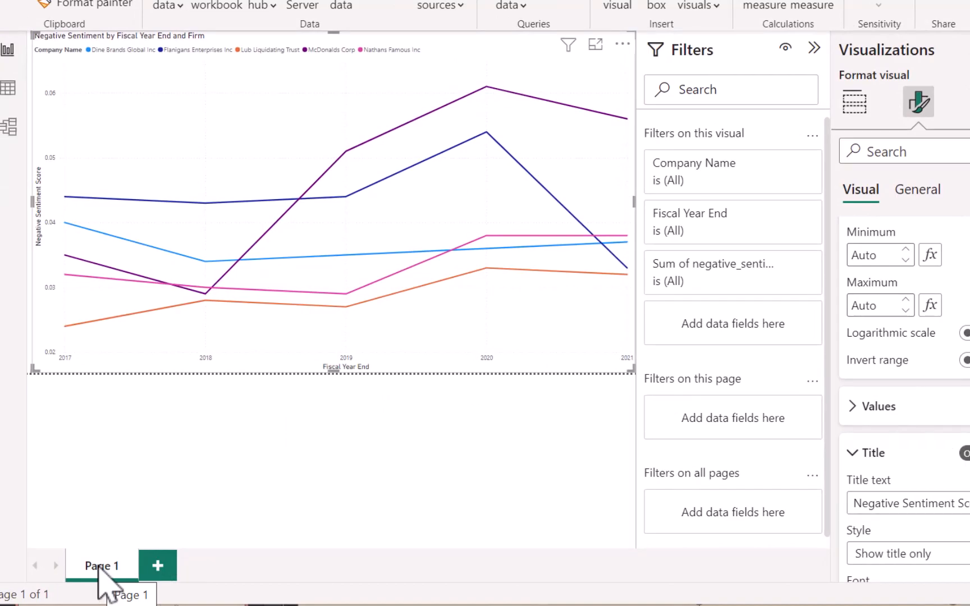
Rename Page 1 as "Negative Sentiment by year and firm".
{"action": "right_click", "coordinate": [99, 567]}
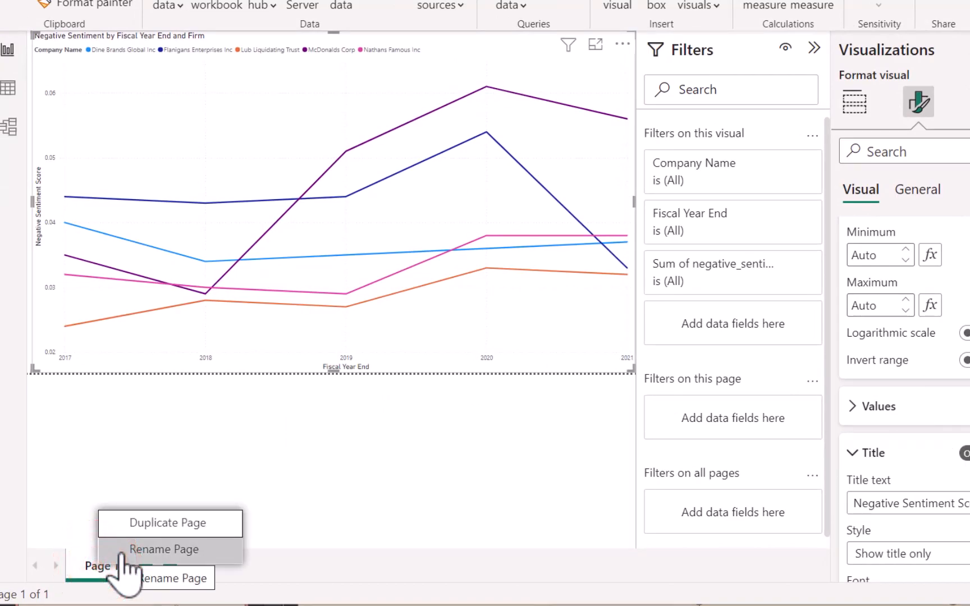
{"action": "left_click", "coordinate": [121, 552]}
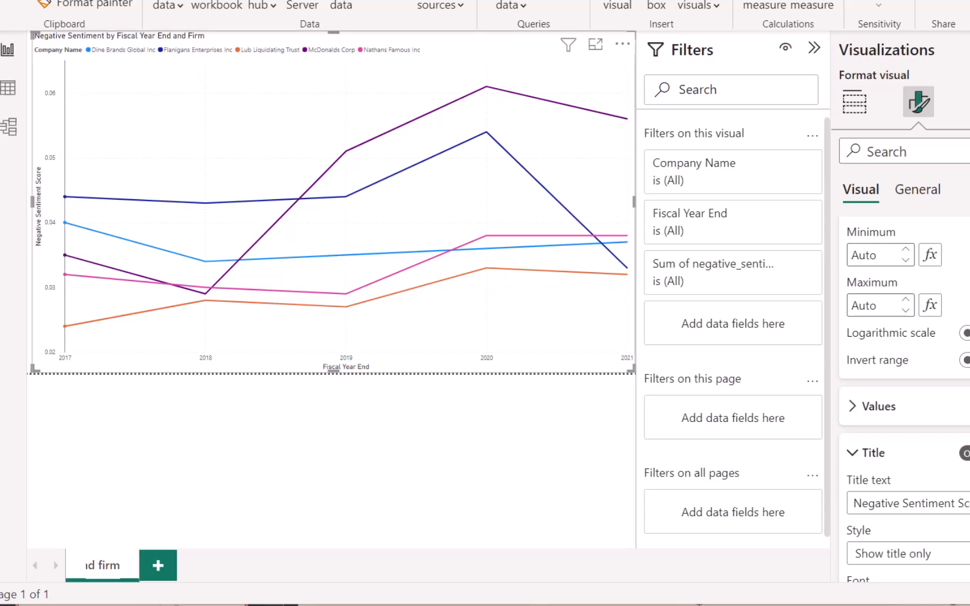
{"action": "key", "text": "Return"}
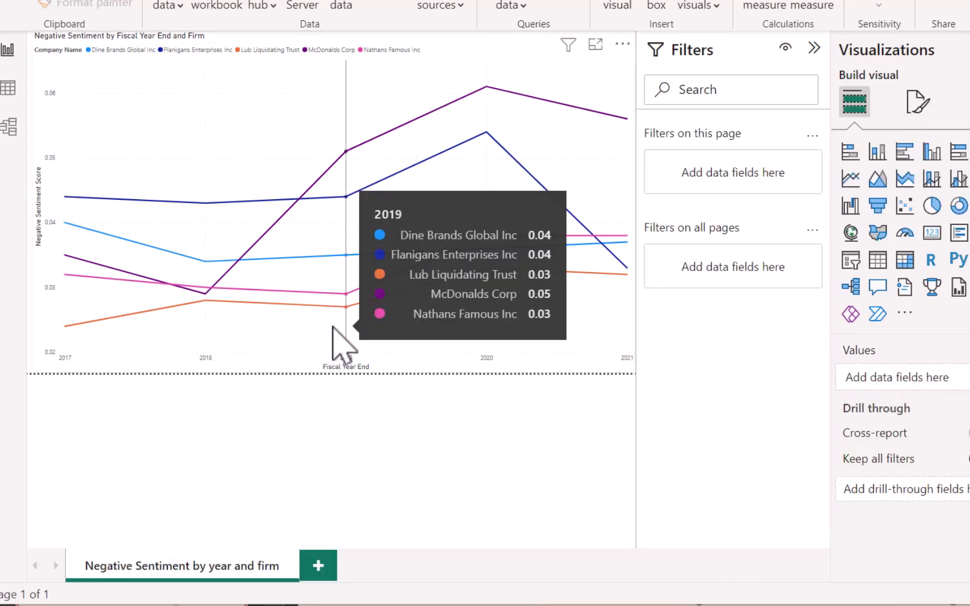
{"action": "mouse_move", "coordinate": [369, 352]}
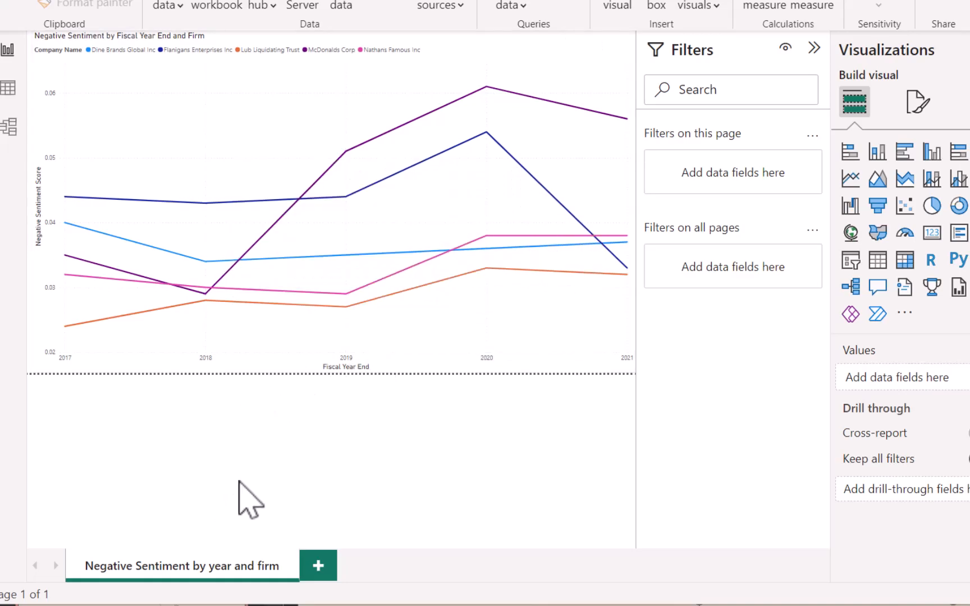
Duplicate the "Negative Sentiment by year and firm" page and rename the copy "Color Shift Negative Sentiment by year and firm".
{"action": "right_click", "coordinate": [226, 566]}
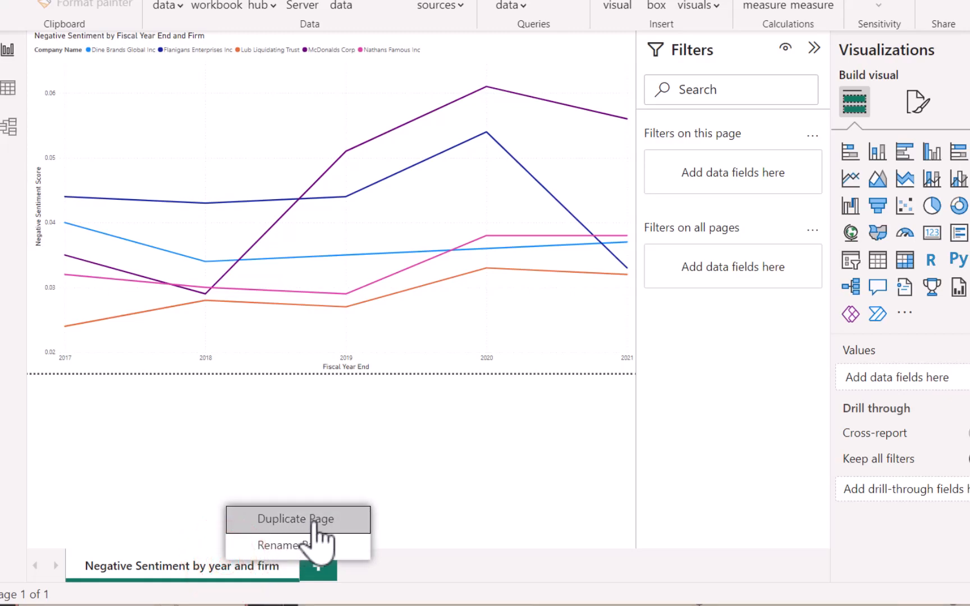
{"action": "left_click", "coordinate": [314, 521]}
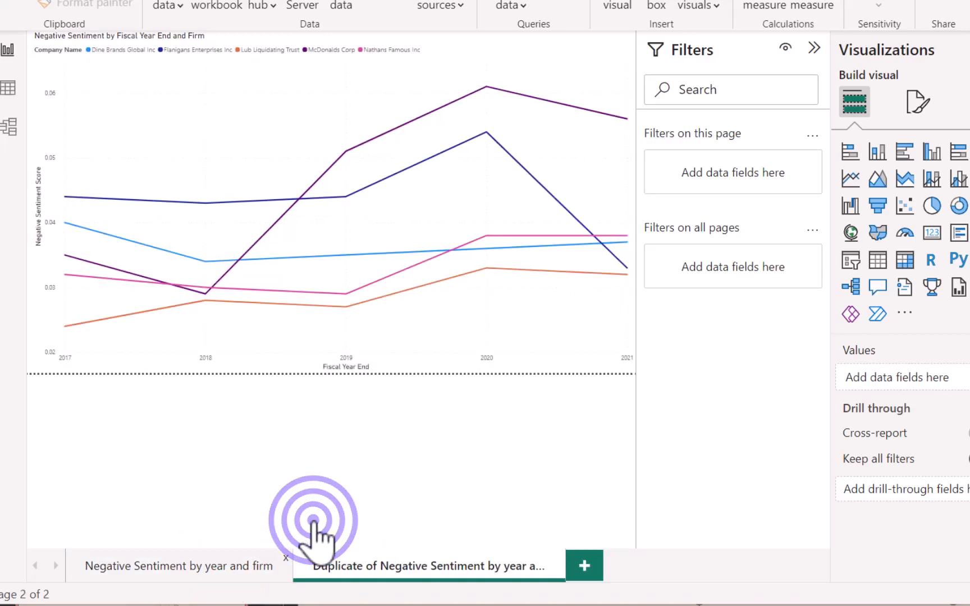
{"action": "right_click", "coordinate": [369, 562]}
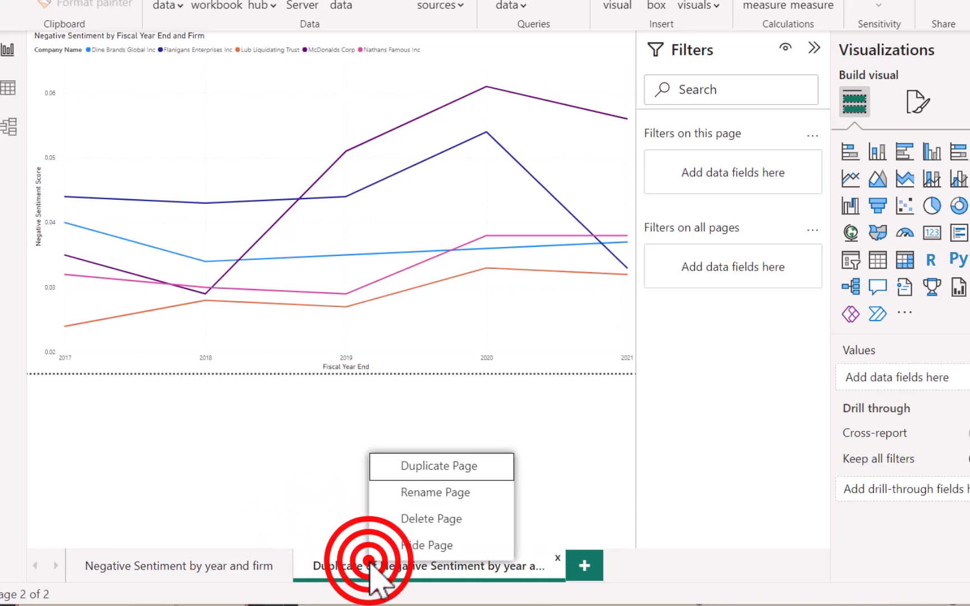
{"action": "left_click", "coordinate": [433, 493]}
{"action": "key", "text": "Home"}
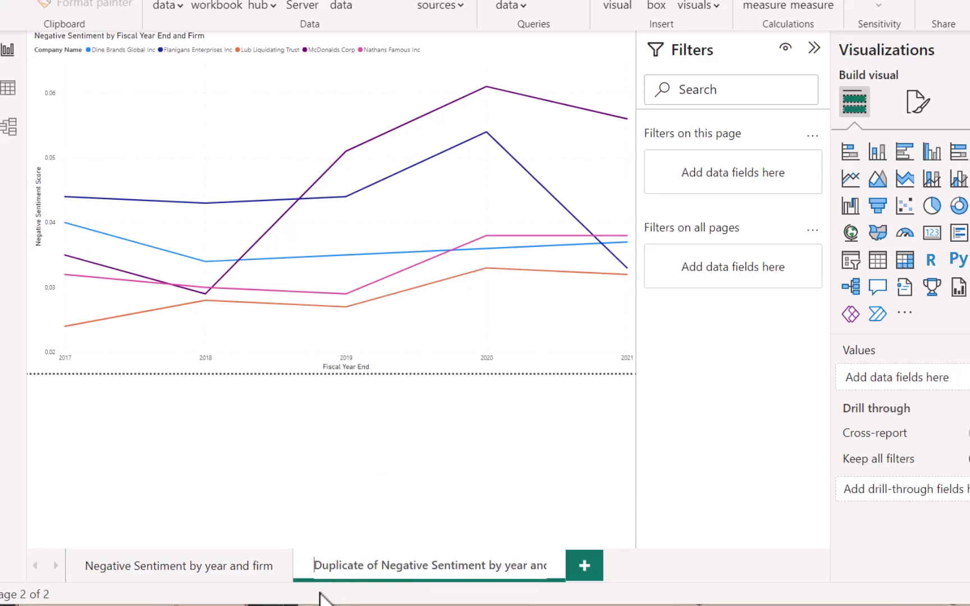
{"action": "key", "text": "Delete"}
{"action": "key", "text": "Delete"}
{"action": "key", "text": "Delete"}
{"action": "key", "text": "Delete"}
{"action": "key", "text": "Delete"}
{"action": "key", "text": "Delete"}
{"action": "key", "text": "Delete"}
{"action": "key", "text": "Delete"}
{"action": "key", "text": "Delete"}
{"action": "key", "text": "Delete"}
{"action": "key", "text": "Delete"}
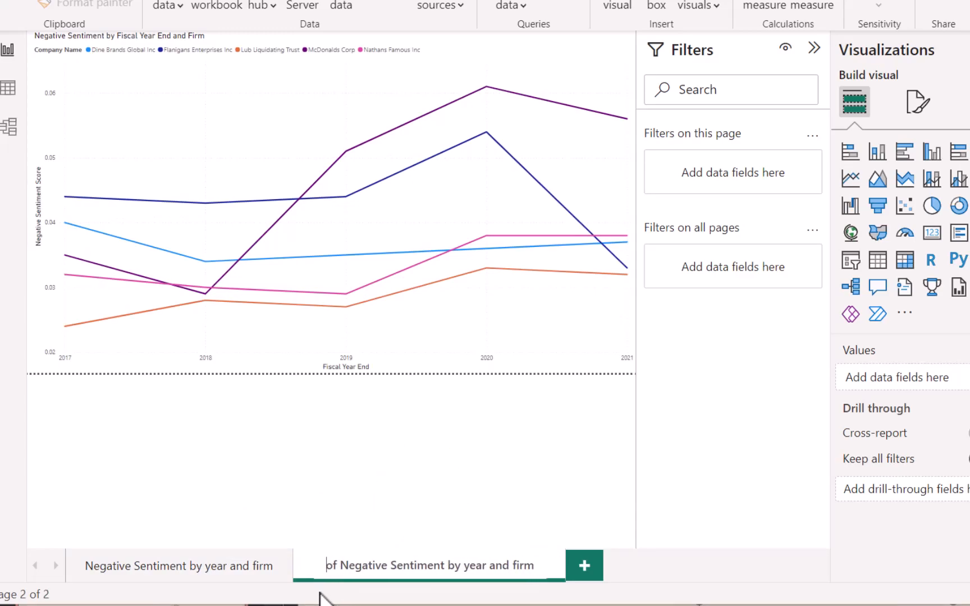
{"action": "key", "text": "Delete"}
{"action": "key", "text": "Delete"}
{"action": "type", "text": "Color S"}
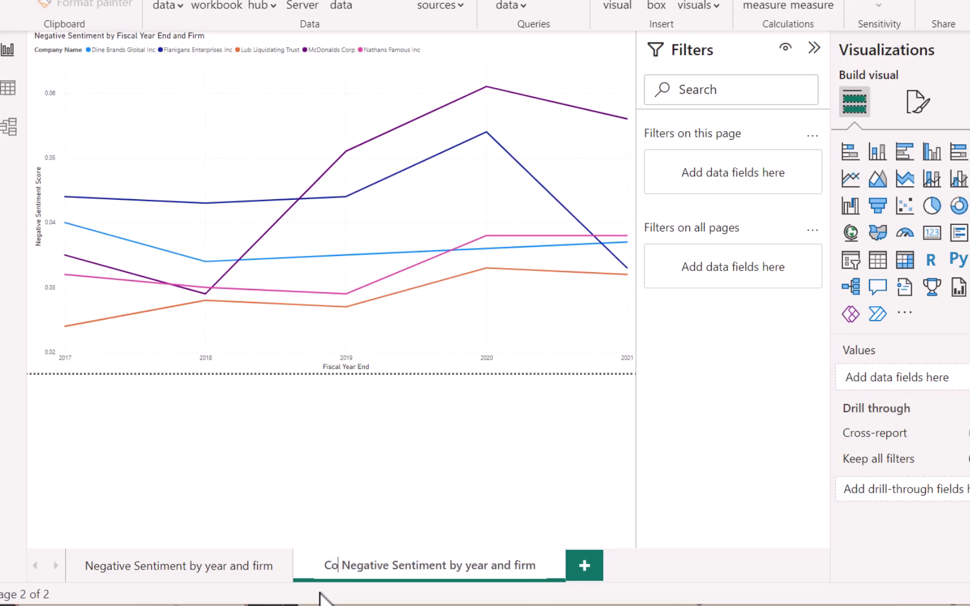
{"action": "type", "text": "hift"}
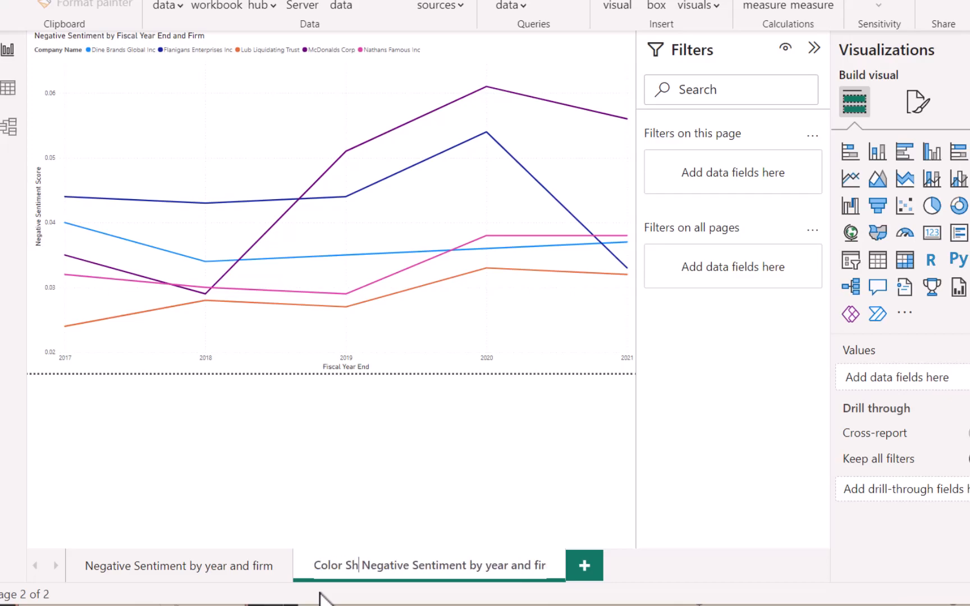
Recolor the chart's Flanigans Enterprises Inc line bright blue and its McDonalds Corp line red.
{"action": "left_click", "coordinate": [420, 314]}
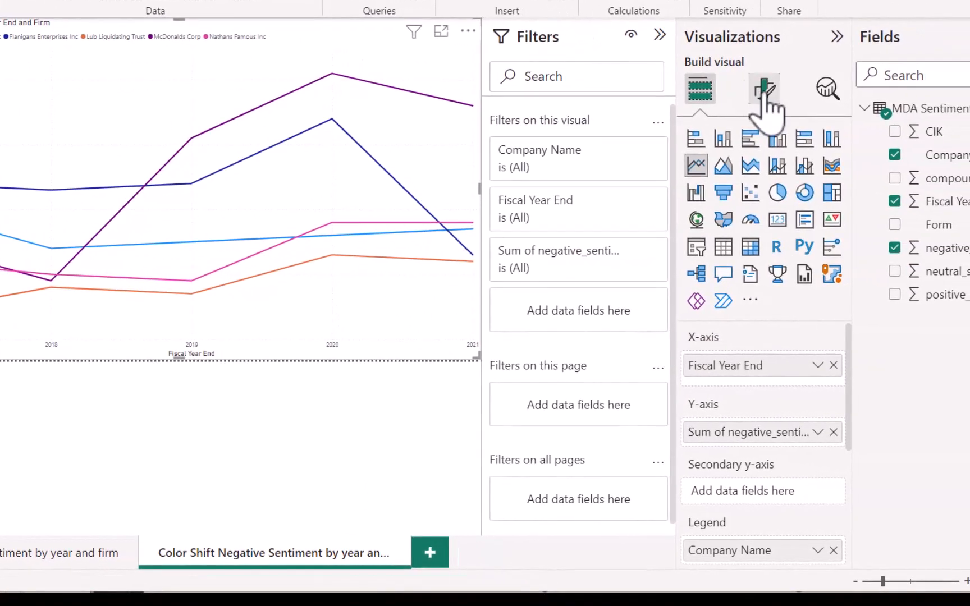
{"action": "left_click", "coordinate": [764, 89]}
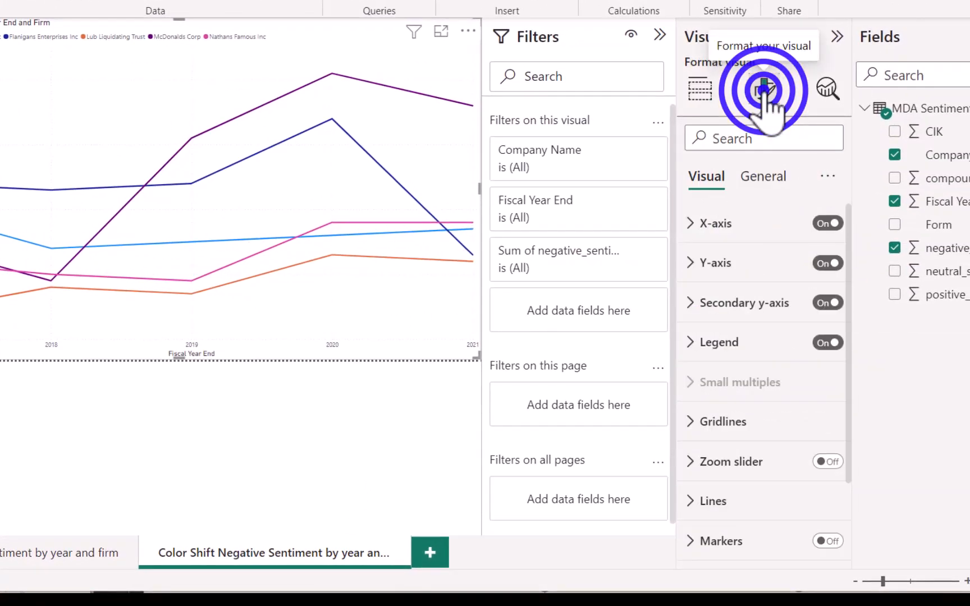
{"action": "left_click", "coordinate": [708, 499]}
{"action": "scroll", "coordinate": [728, 494], "scroll_direction": "down", "scroll_amount": 4}
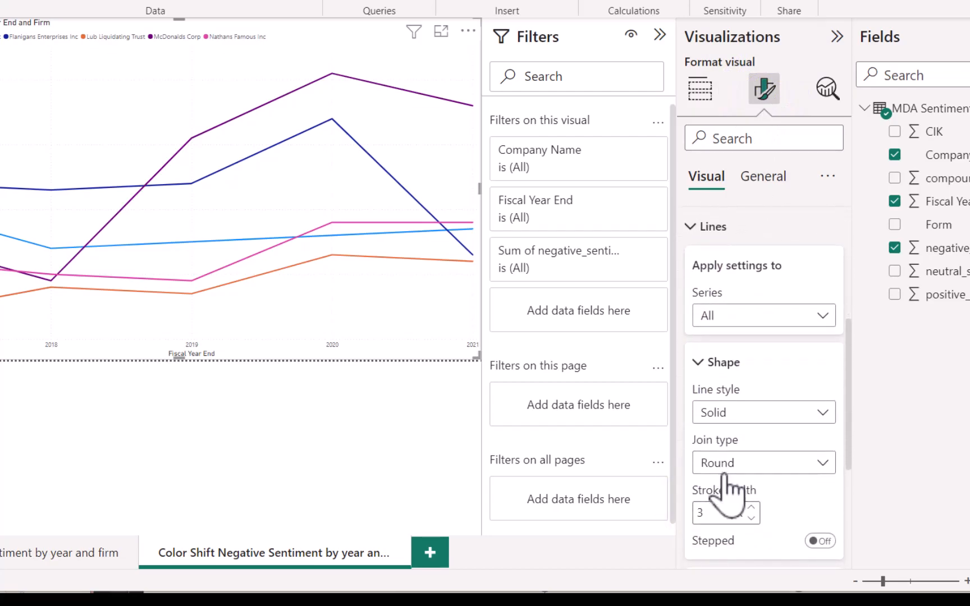
{"action": "left_click", "coordinate": [721, 478]}
{"action": "scroll", "coordinate": [769, 466], "scroll_direction": "down", "scroll_amount": 4}
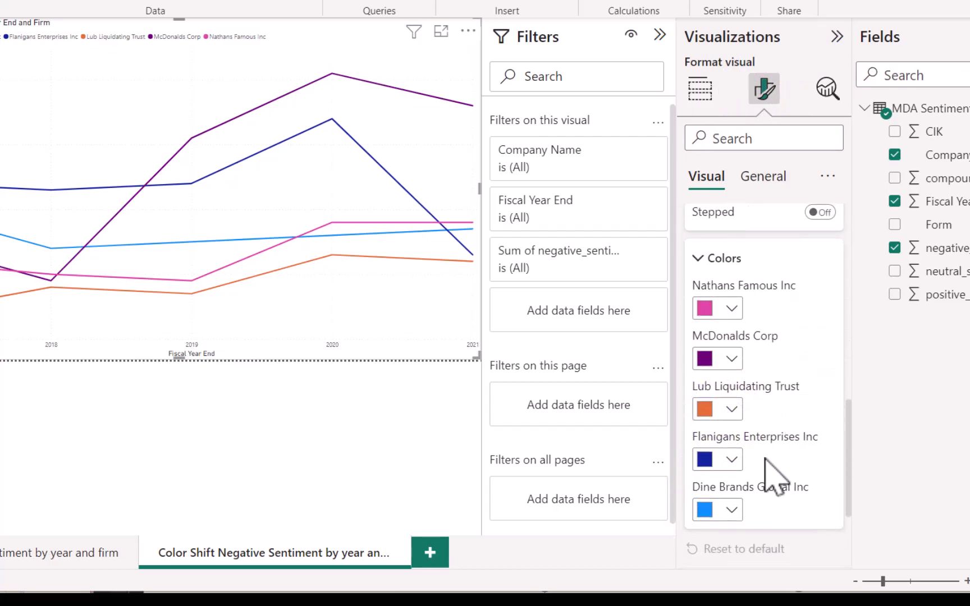
{"action": "left_click", "coordinate": [733, 460]}
{"action": "left_click", "coordinate": [772, 376]}
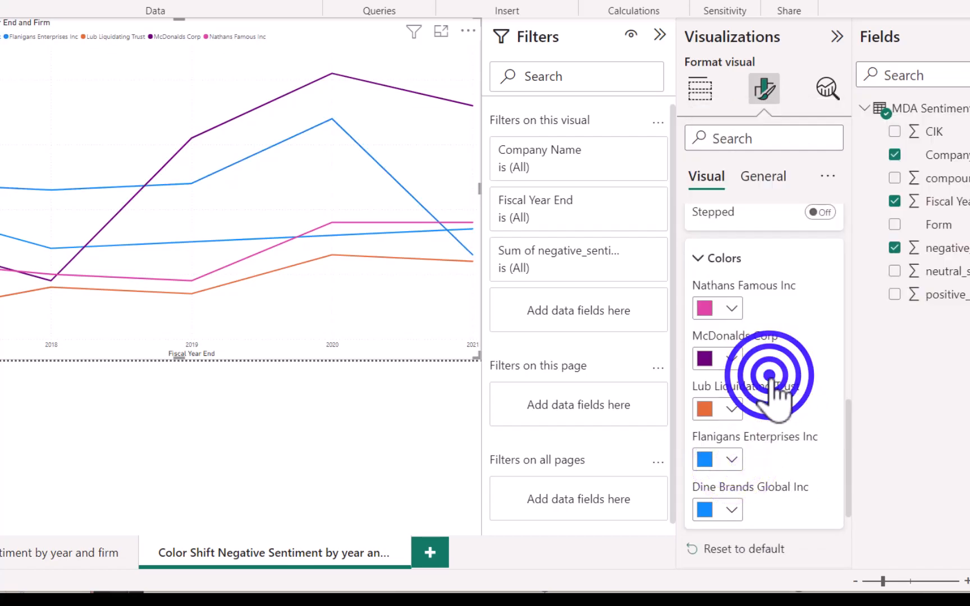
{"action": "left_click", "coordinate": [731, 359]}
{"action": "left_click", "coordinate": [962, 274]}
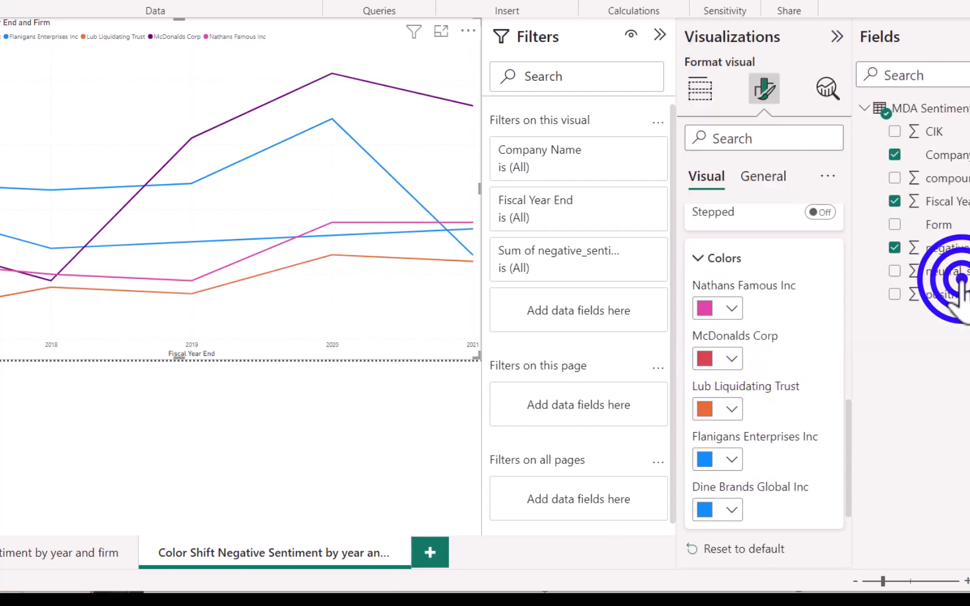
Recolor the Nathans Famous Inc, Lub Liquidating Trust and Dine Brands Global Inc lines gray (White, 30% darker), and save the report.
{"action": "left_click", "coordinate": [725, 309]}
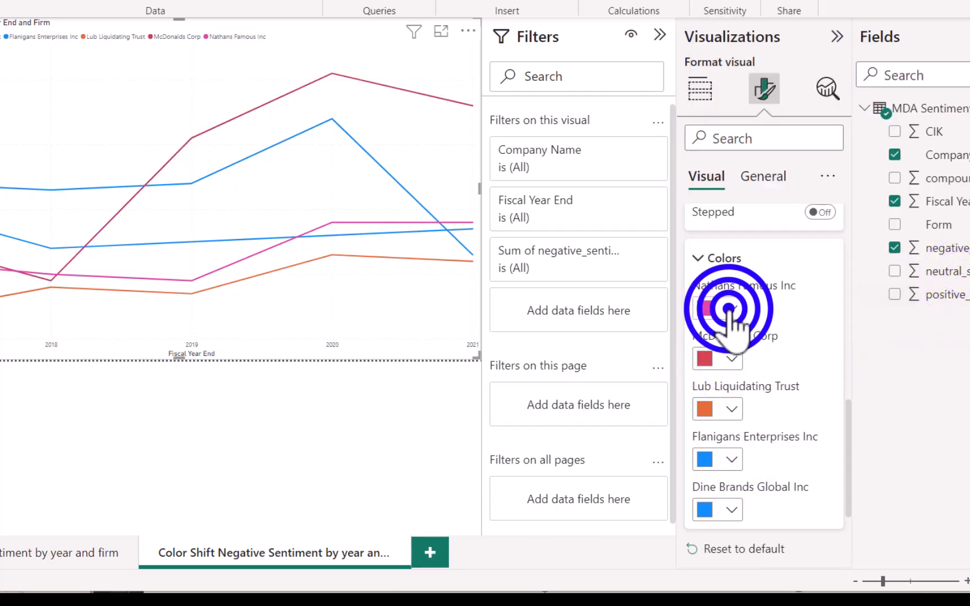
{"action": "left_click", "coordinate": [716, 100]}
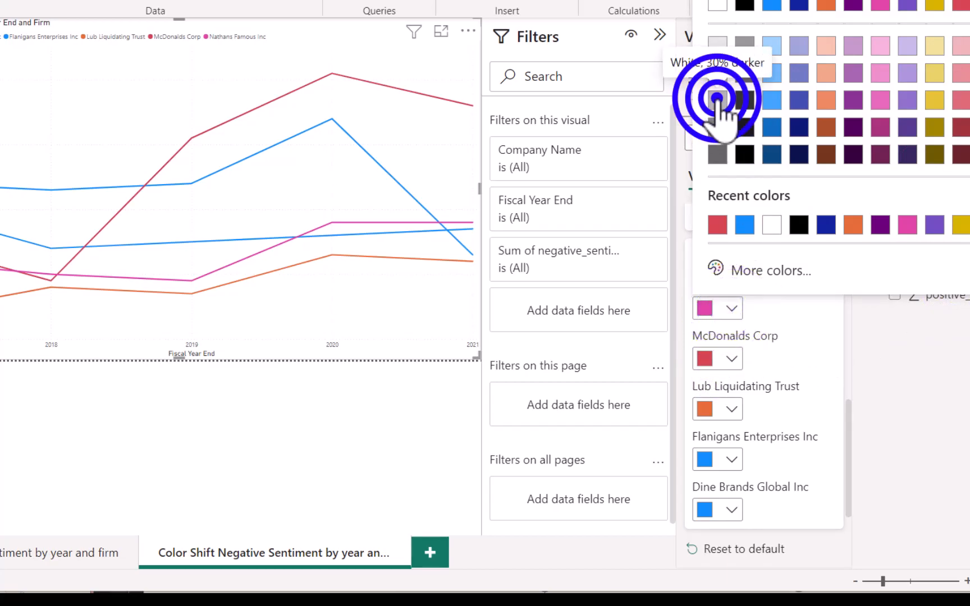
{"action": "left_click", "coordinate": [732, 405]}
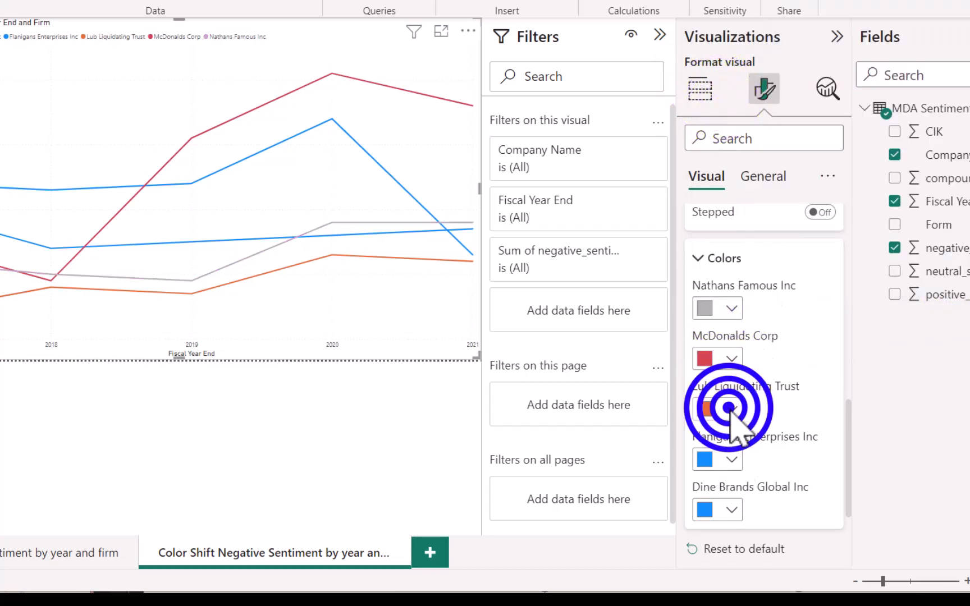
{"action": "left_click", "coordinate": [718, 202]}
{"action": "left_click", "coordinate": [731, 510]}
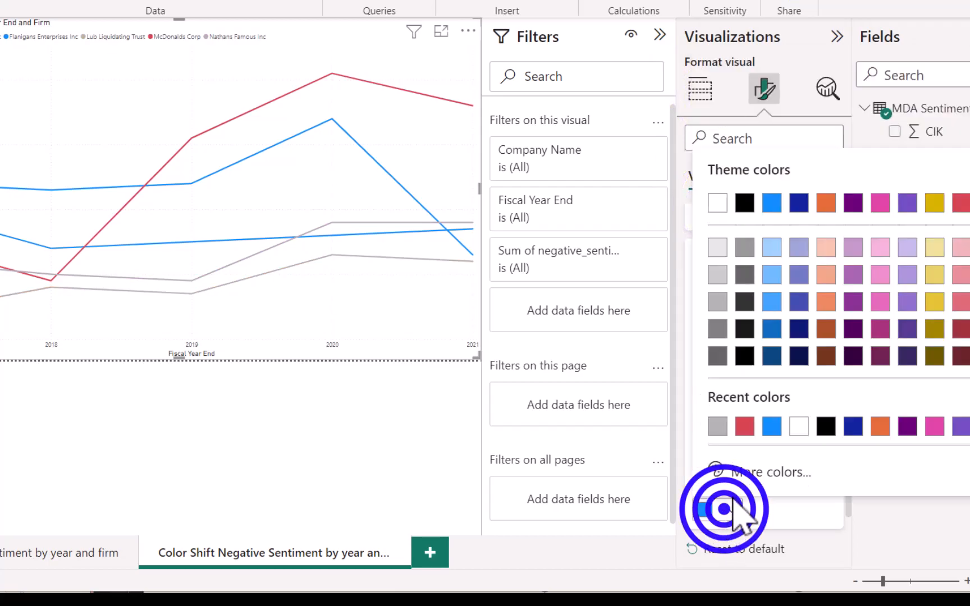
{"action": "left_click", "coordinate": [714, 428]}
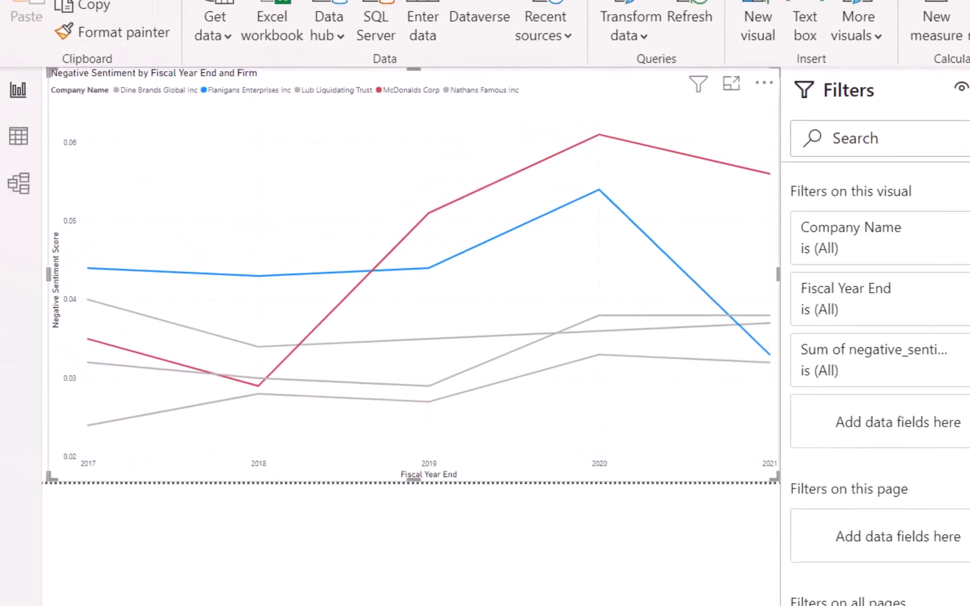
{"action": "key", "text": "ctrl+s"}
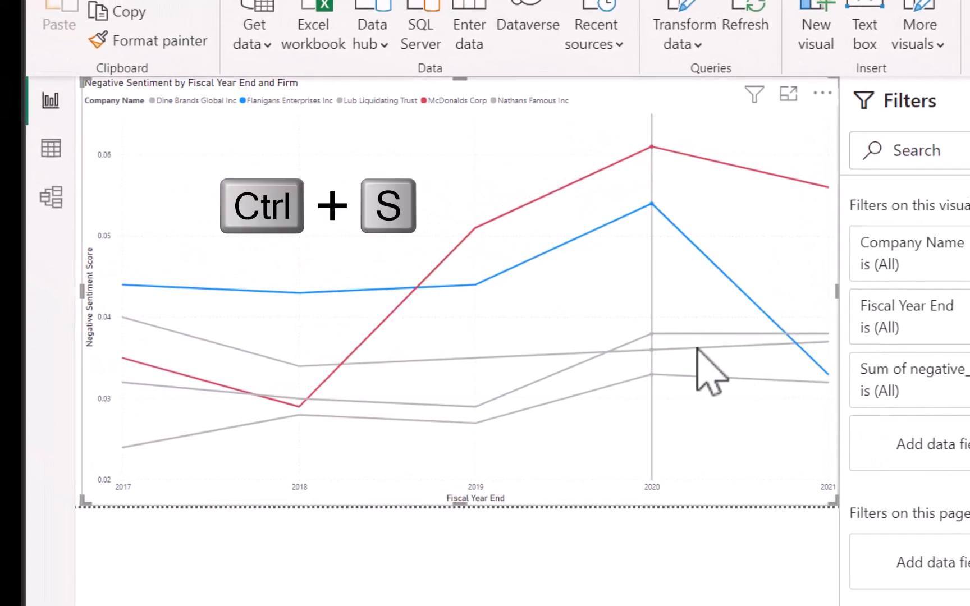
{"action": "mouse_move", "coordinate": [696, 352]}
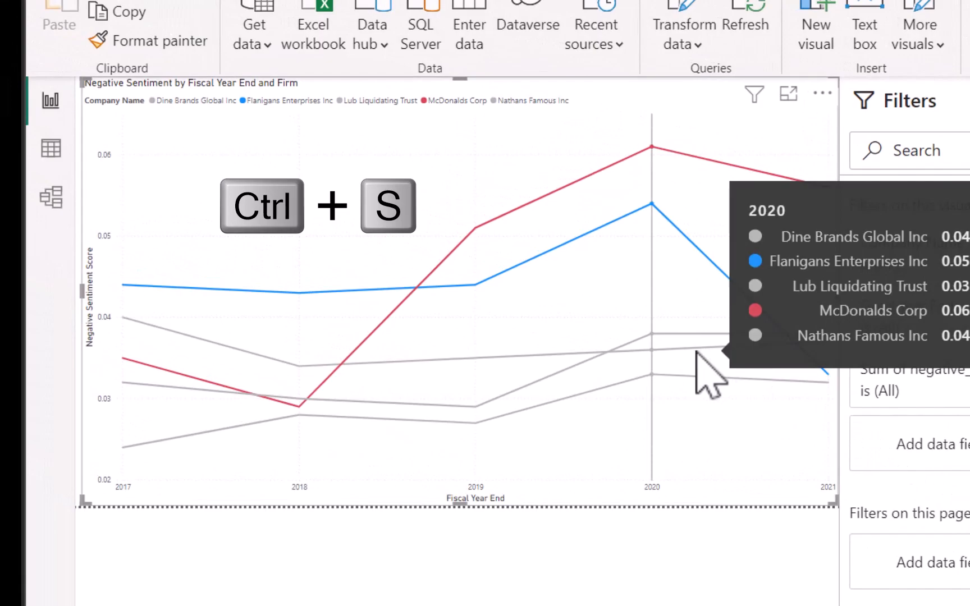